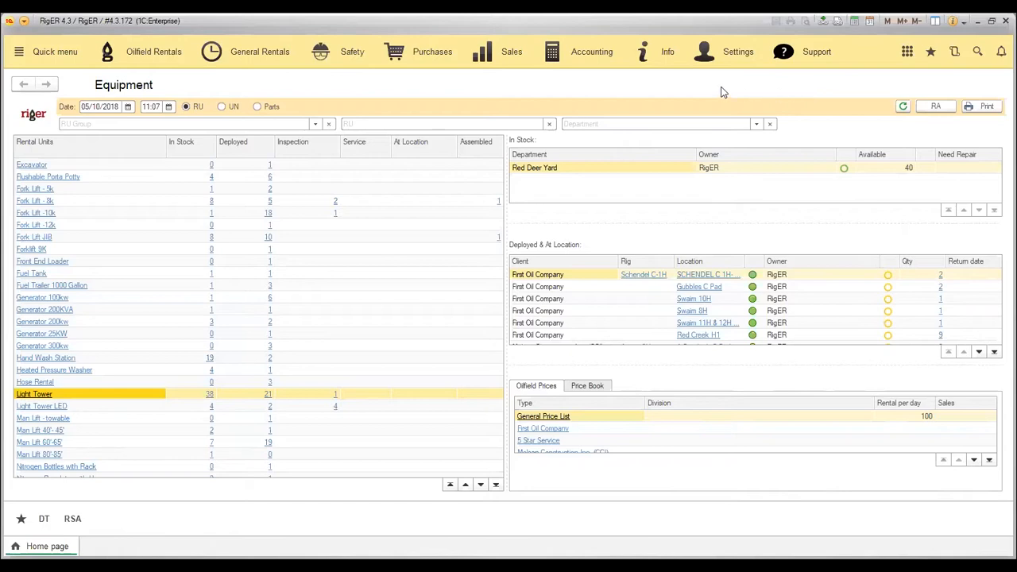
Step: Create an item named New Unit 1 with type Rental unit in the oilfield rentals Items catalog and save it
click(110, 273)
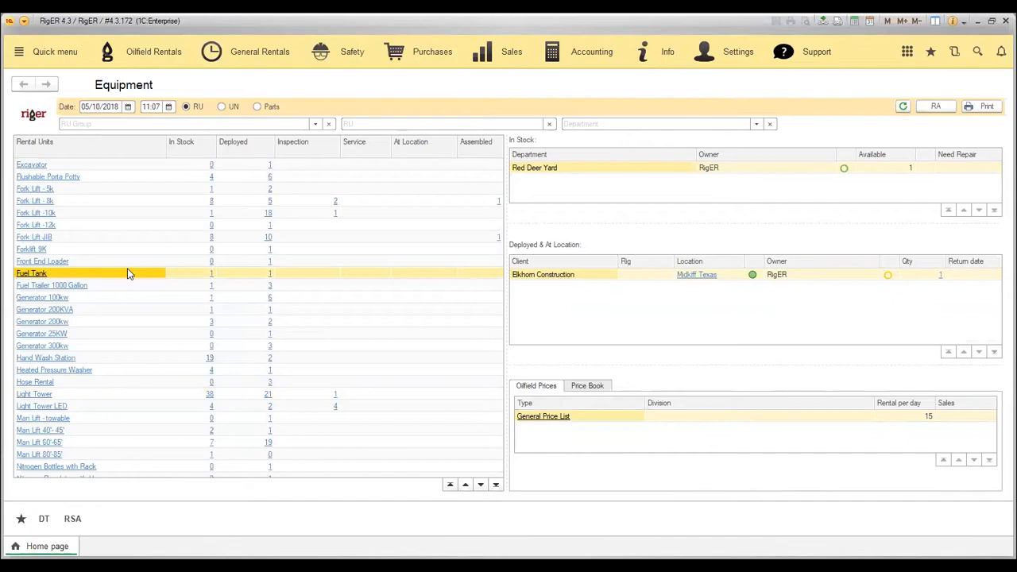
click(154, 54)
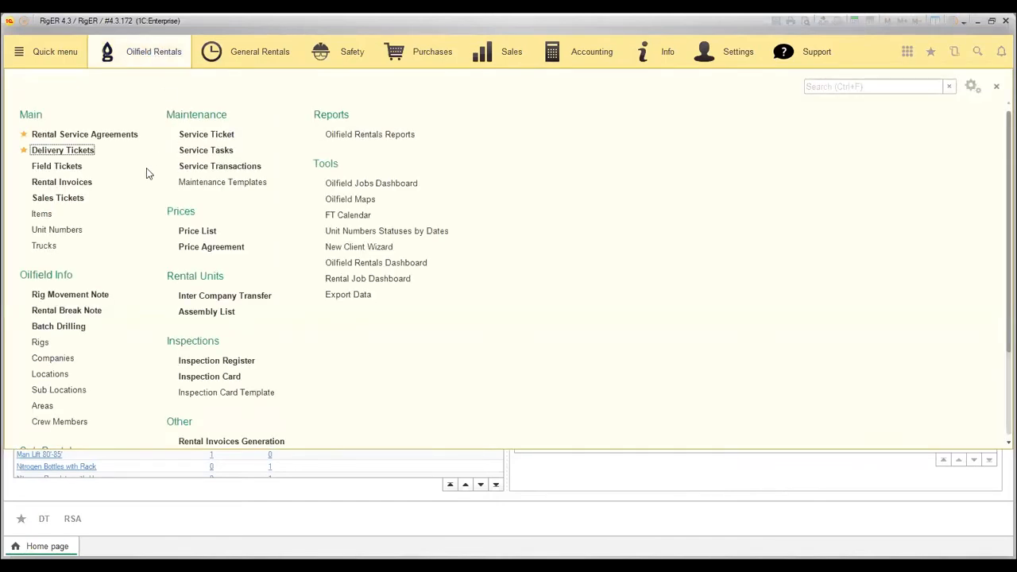
click(41, 215)
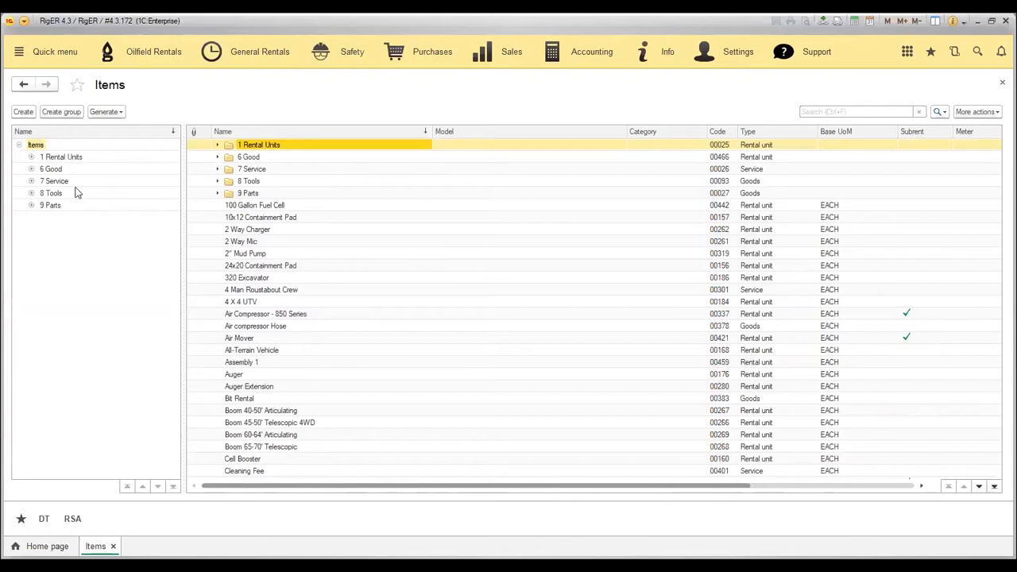
click(24, 115)
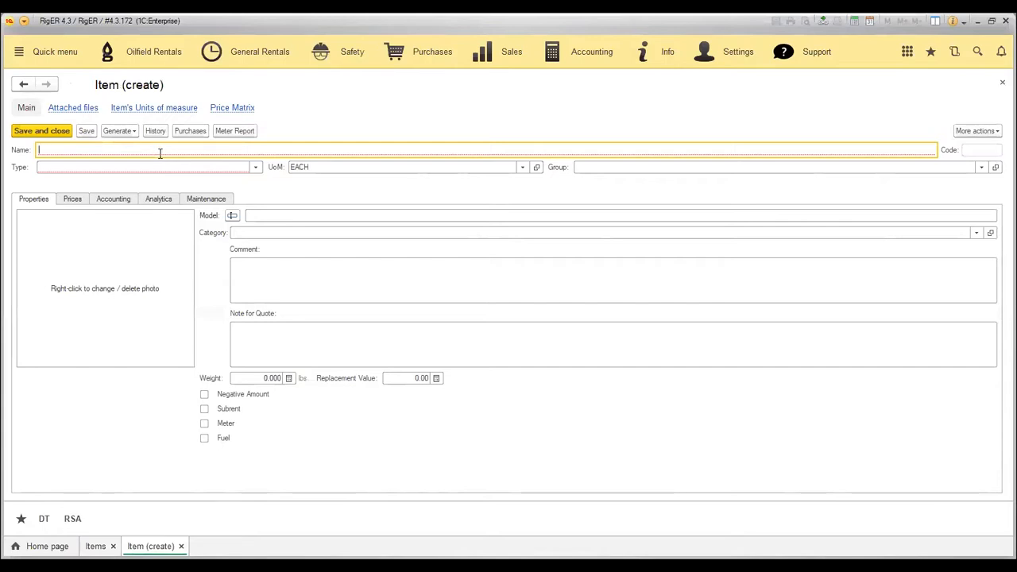
text(New)
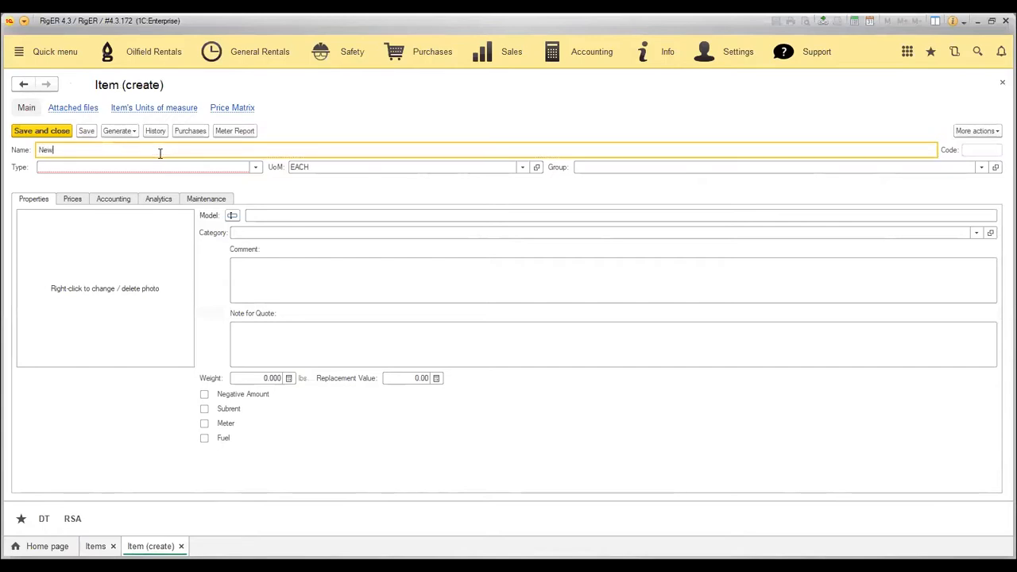
text( Unit 1)
click(257, 168)
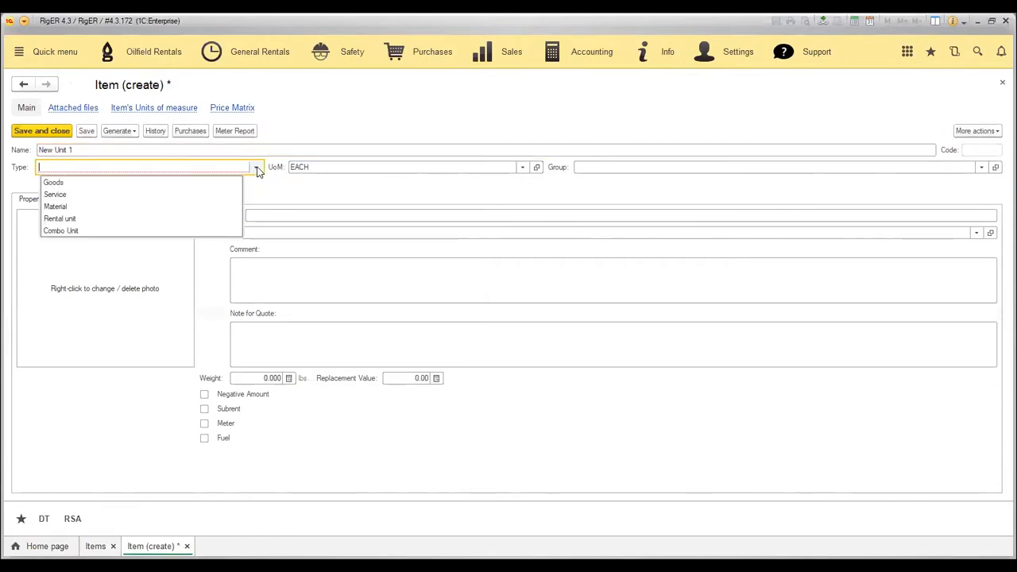
click(84, 218)
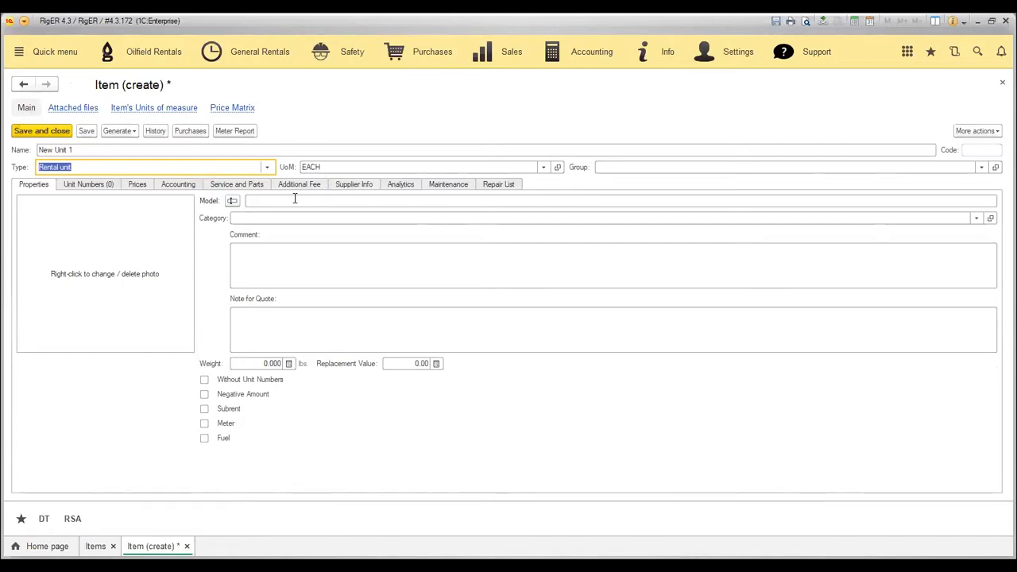
click(268, 249)
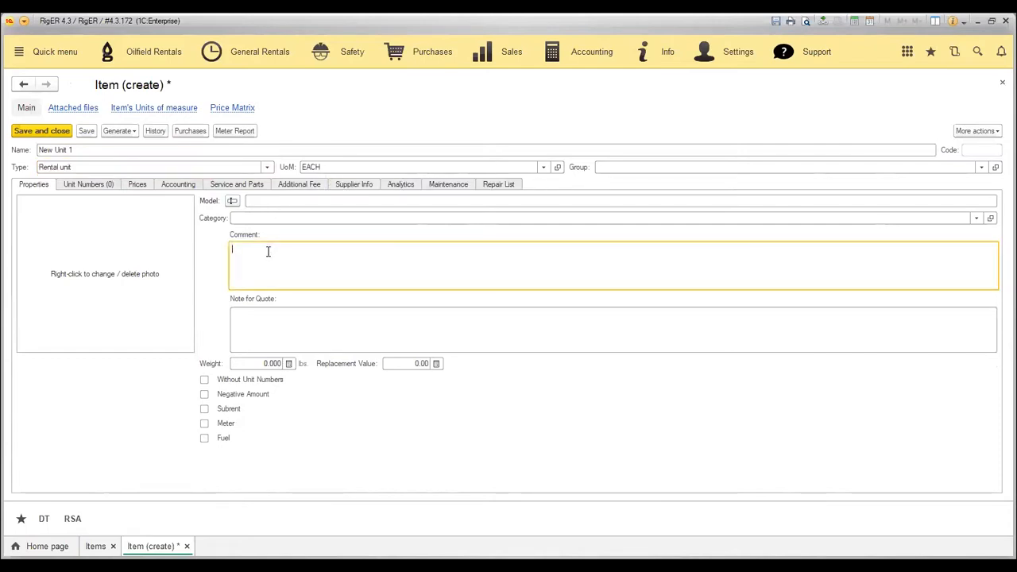
click(274, 312)
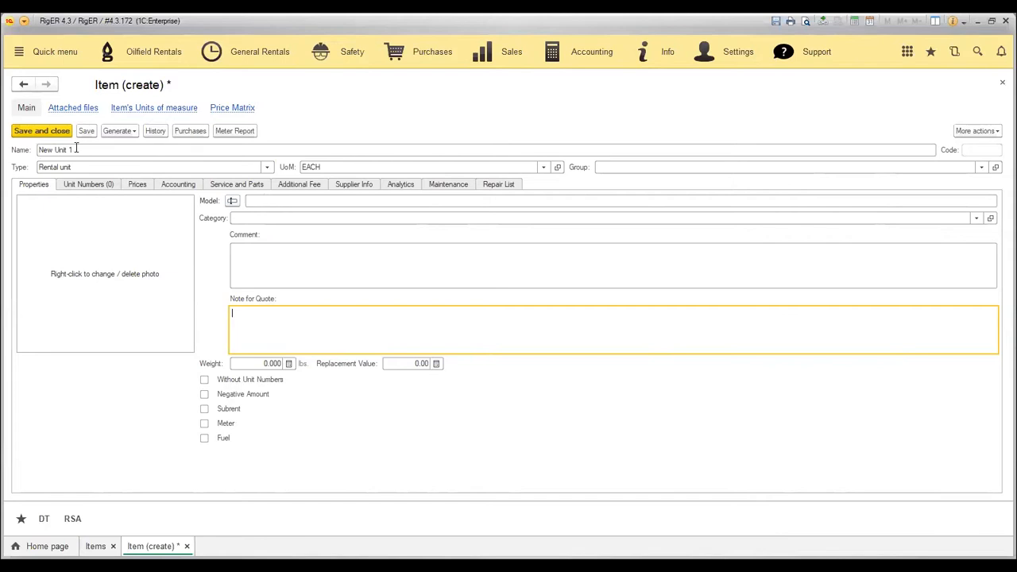
click(57, 133)
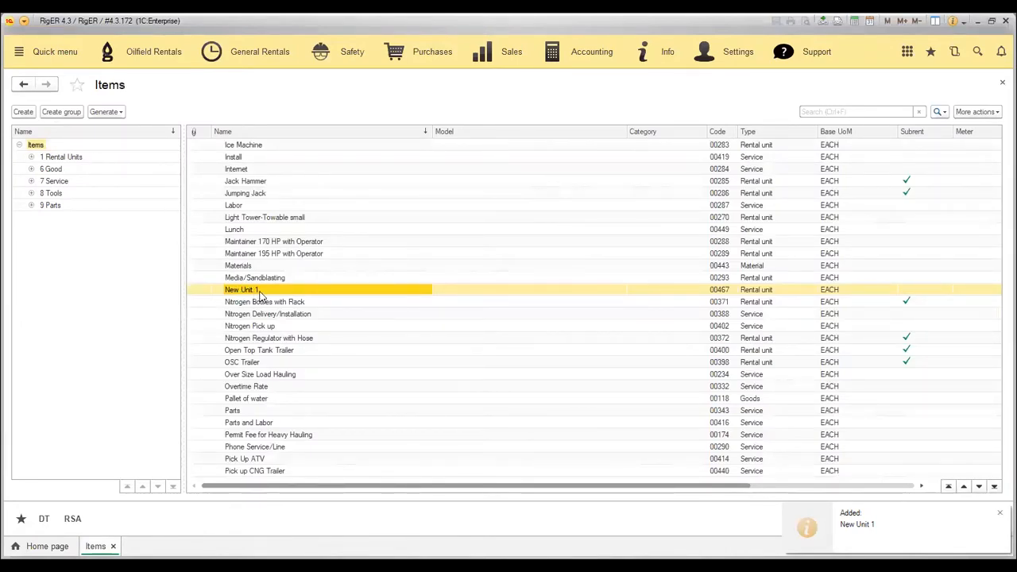
Step: Look through the rental units on the Equipment home page for New Unit 1
click(55, 547)
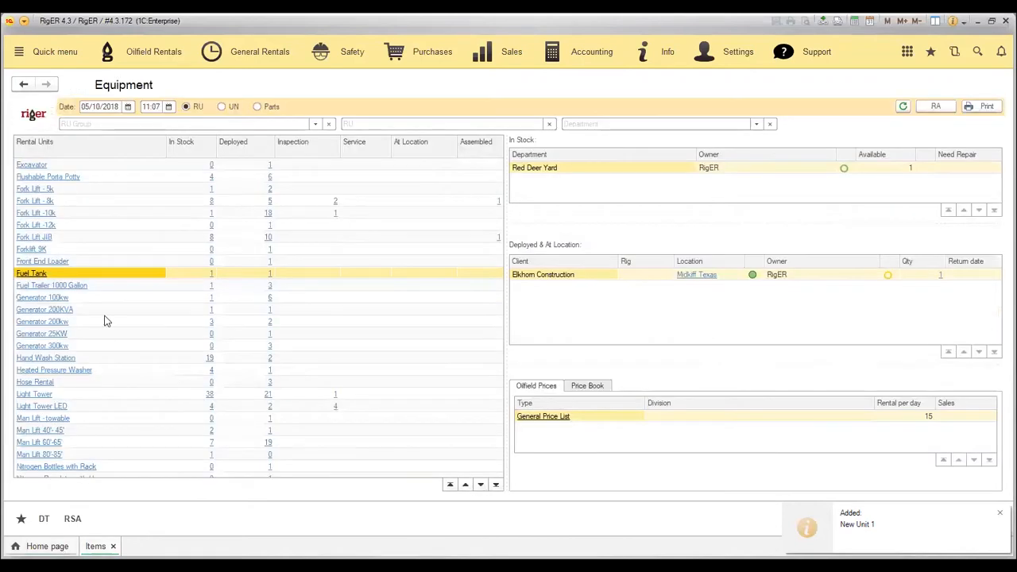
scroll(121, 288, down, 2)
scroll(110, 328, down, 3)
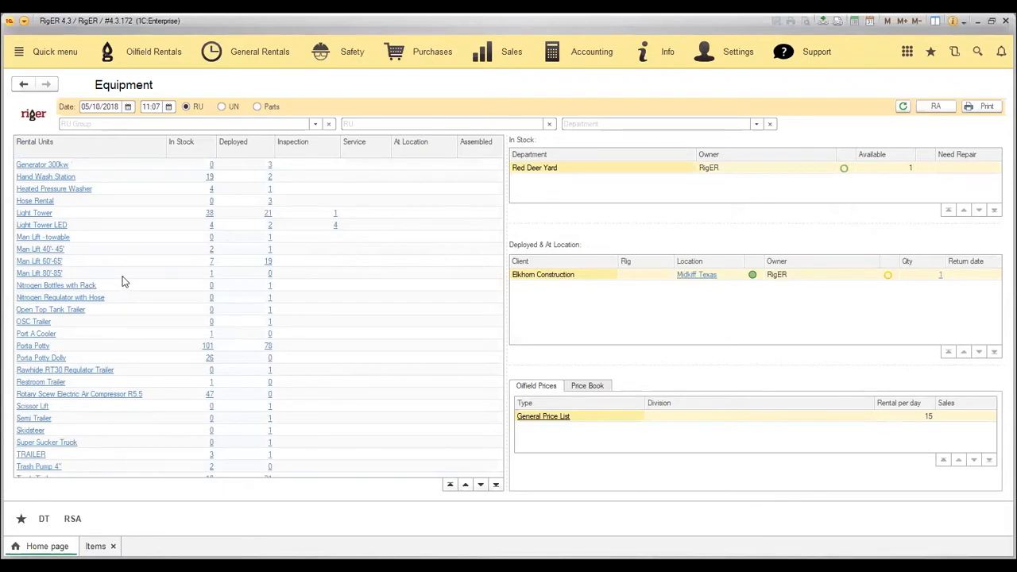
scroll(125, 286, up, 1)
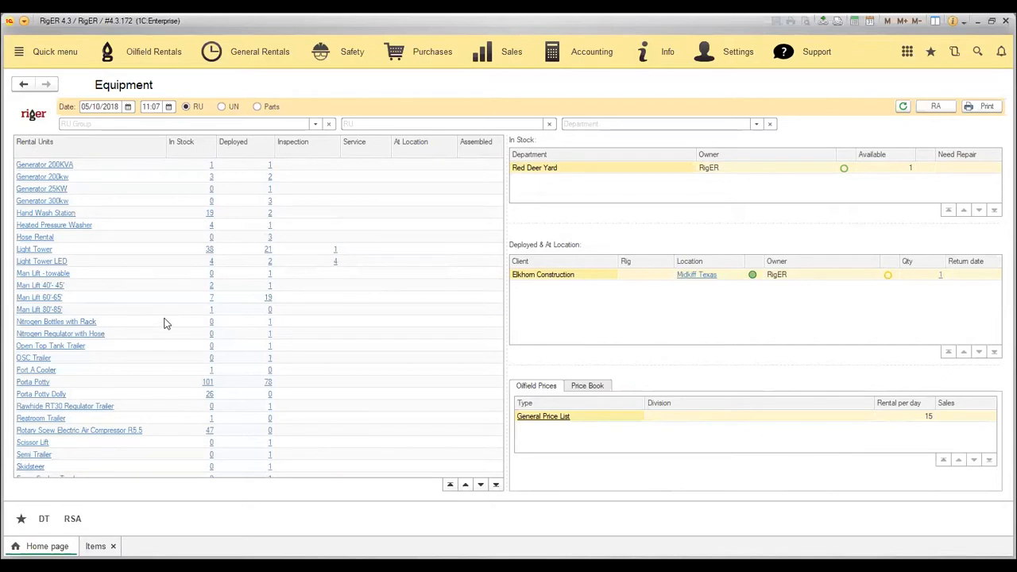
Step: Start a new purchase order from the list of purchase orders
click(429, 54)
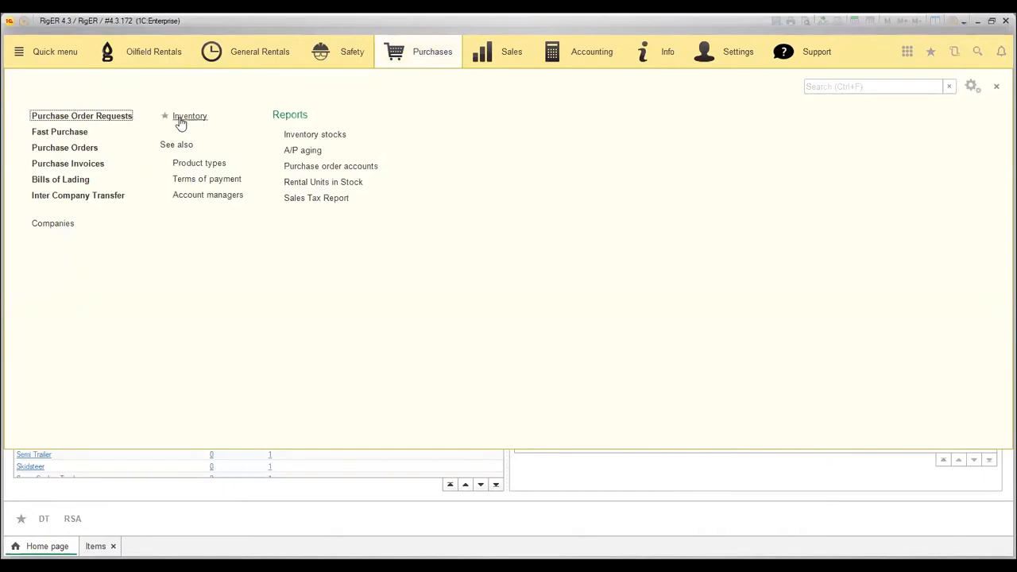
click(80, 148)
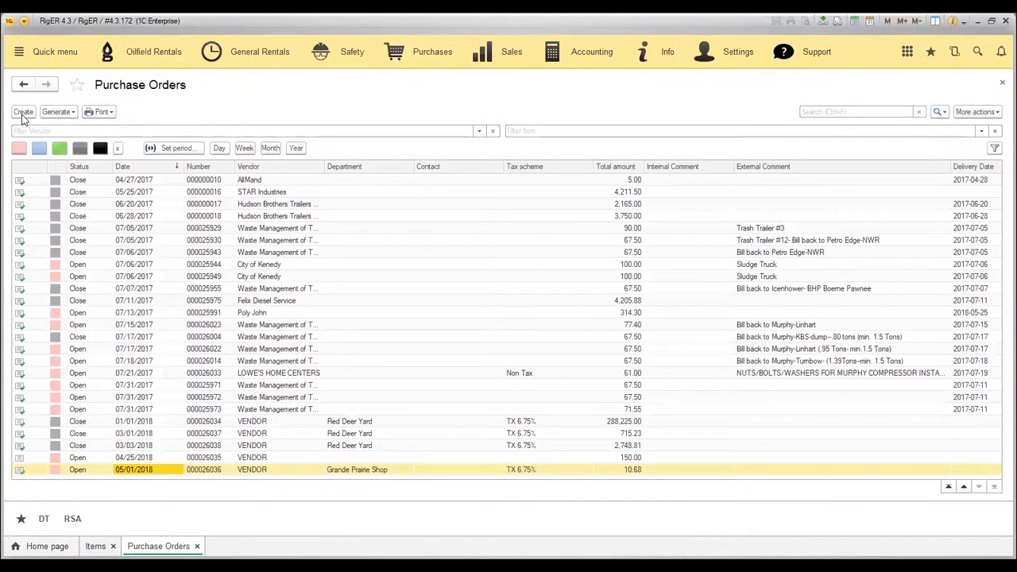
click(22, 112)
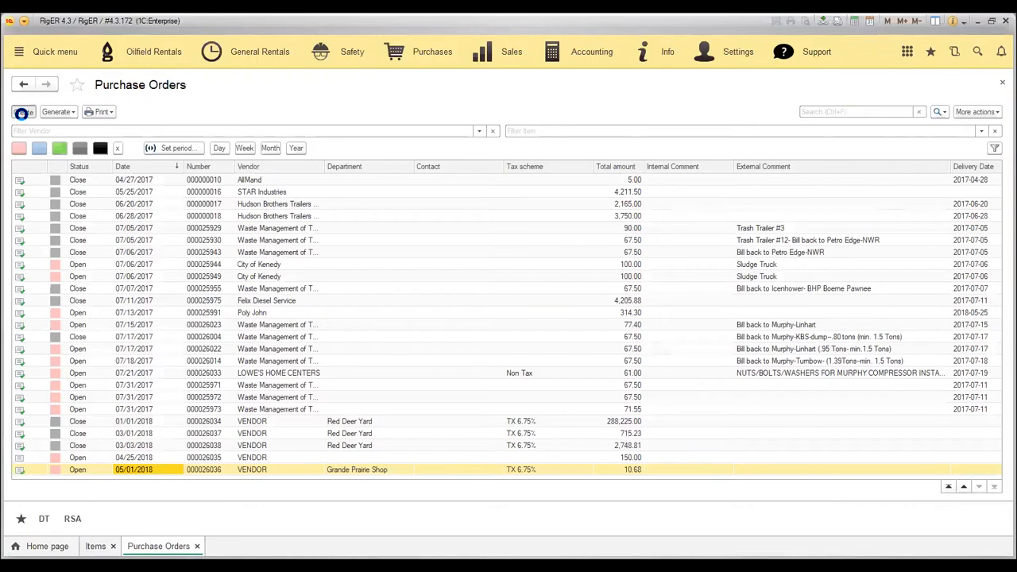
click(82, 166)
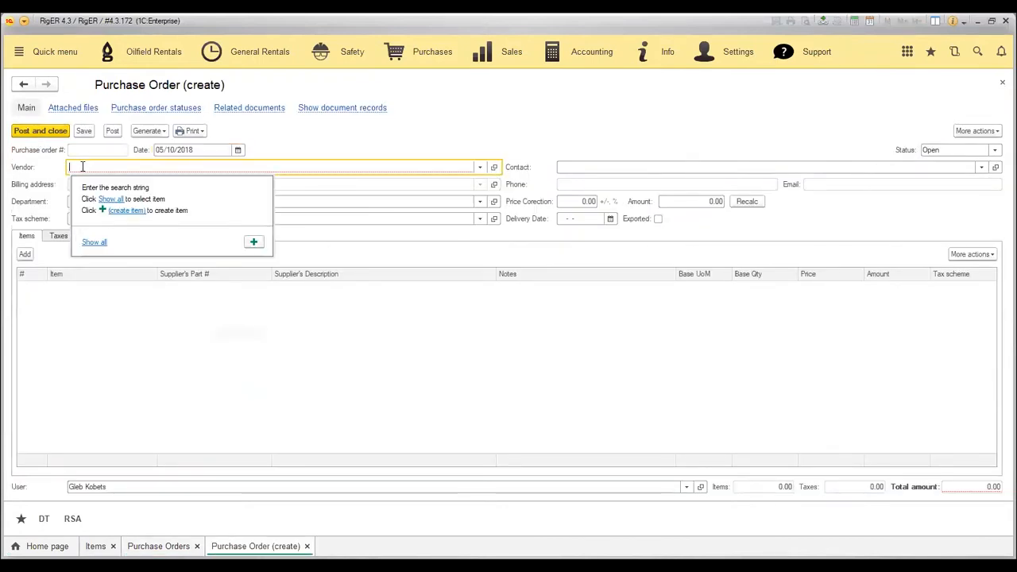
click(93, 242)
click(735, 113)
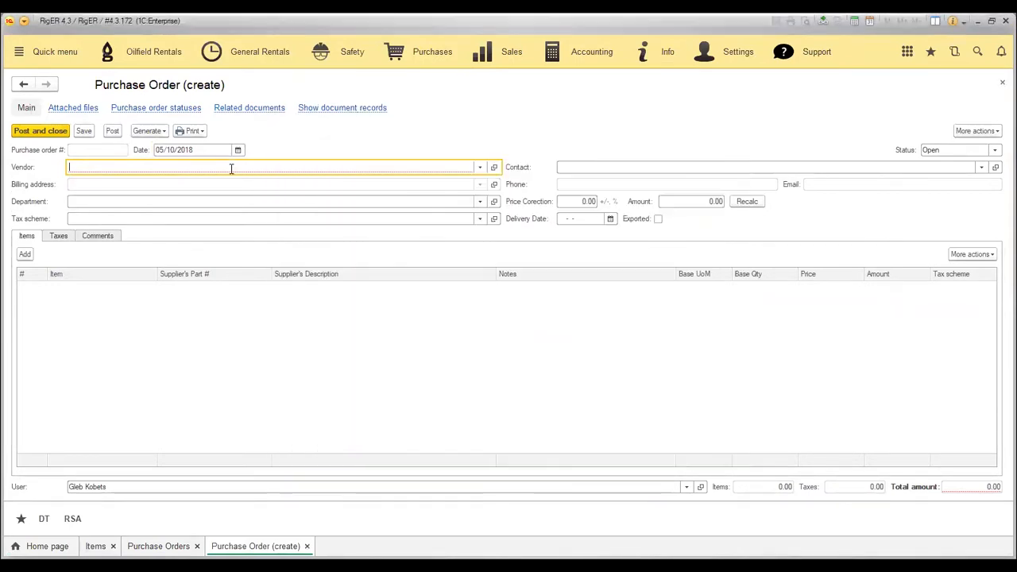
text(goo)
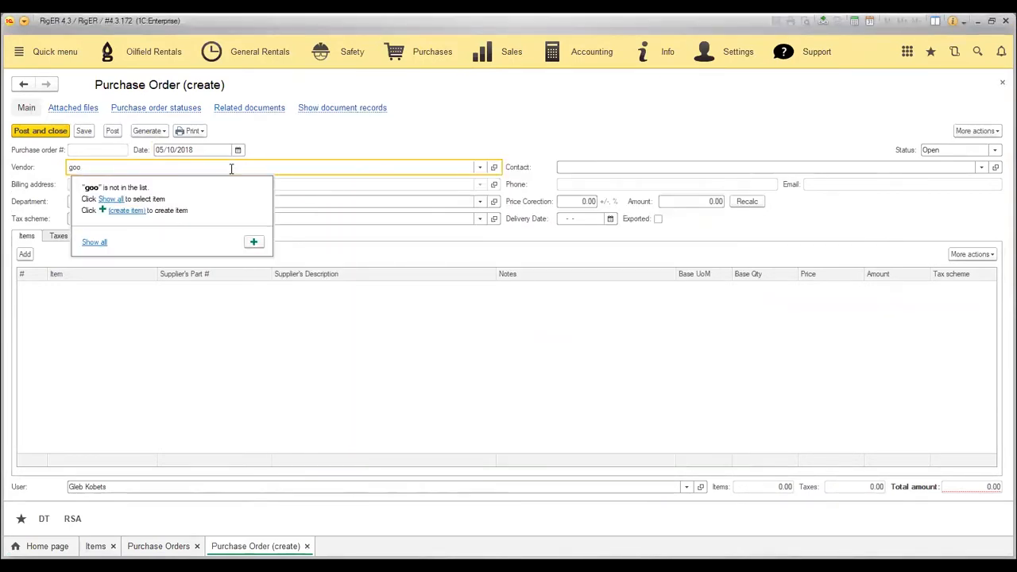
key(BackSpace)
key(BackSpace)
key(BackSpace)
Step: Choose Acme Truck Line, Inc as the purchase order's vendor and set the delivery date to 2018-05-01
click(94, 243)
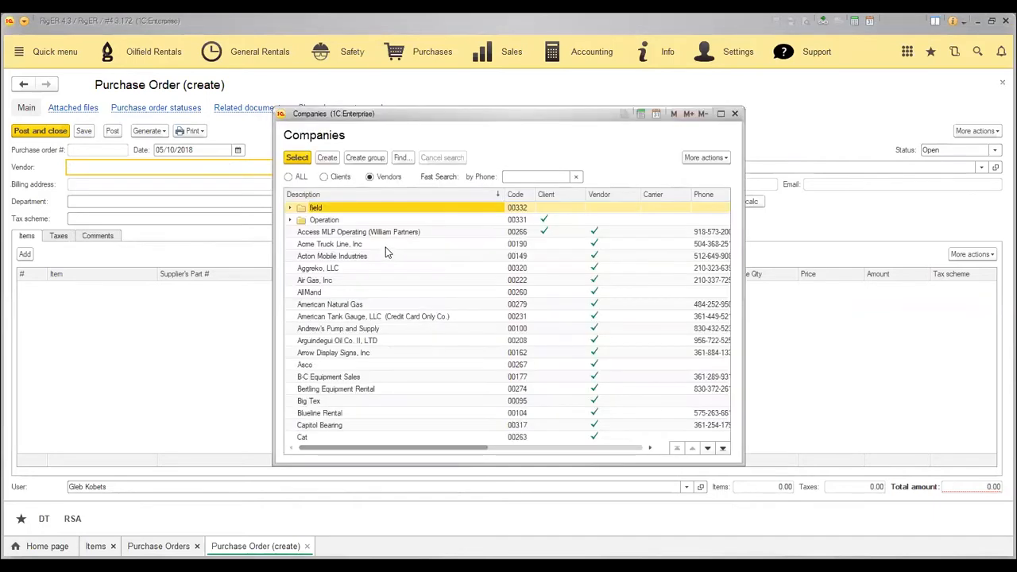
double_click(382, 245)
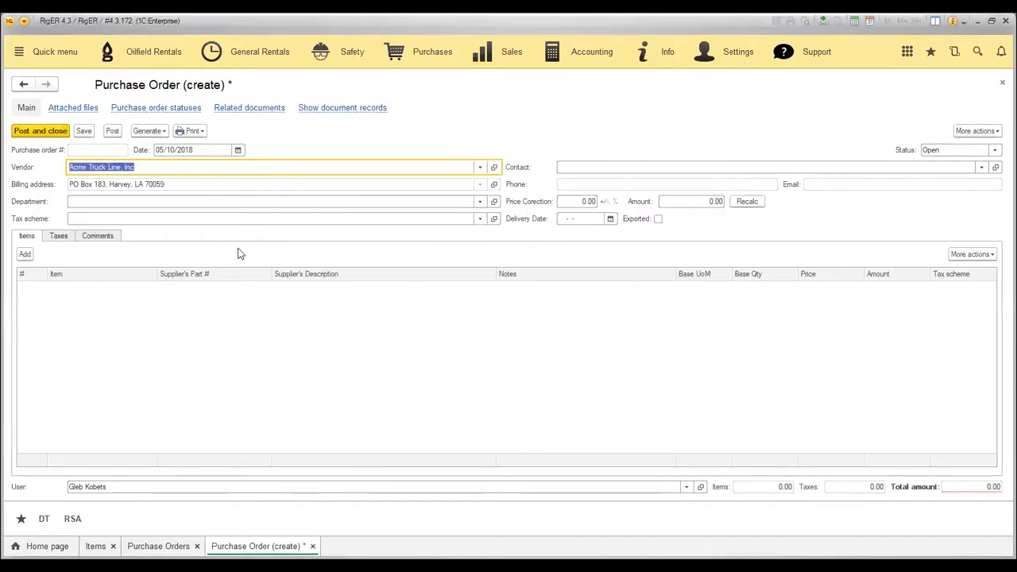
click(609, 218)
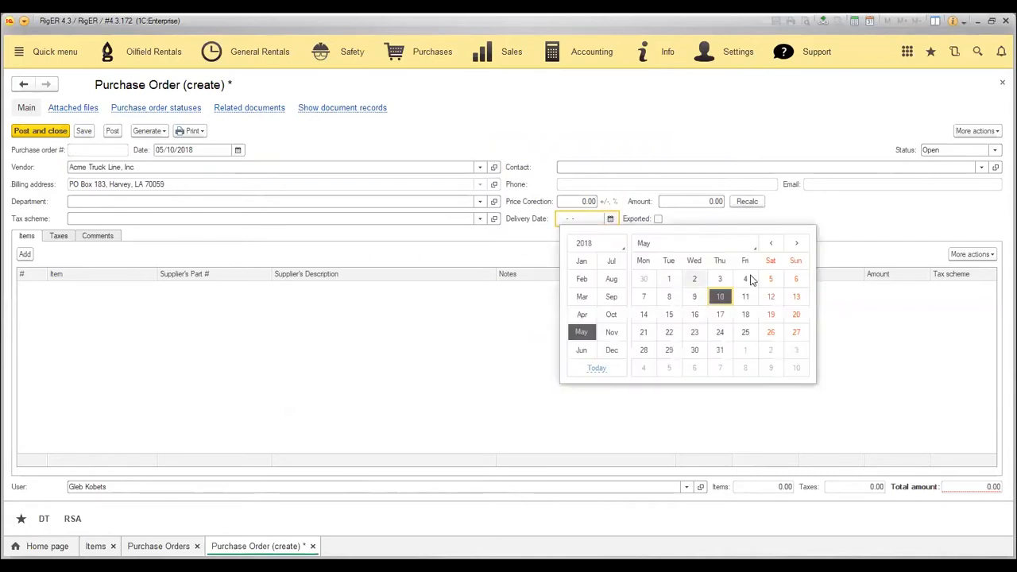
click(669, 279)
Step: Add New Unit 1 to the purchase order with a base quantity of 5 at a price of 100, and post the order
click(27, 254)
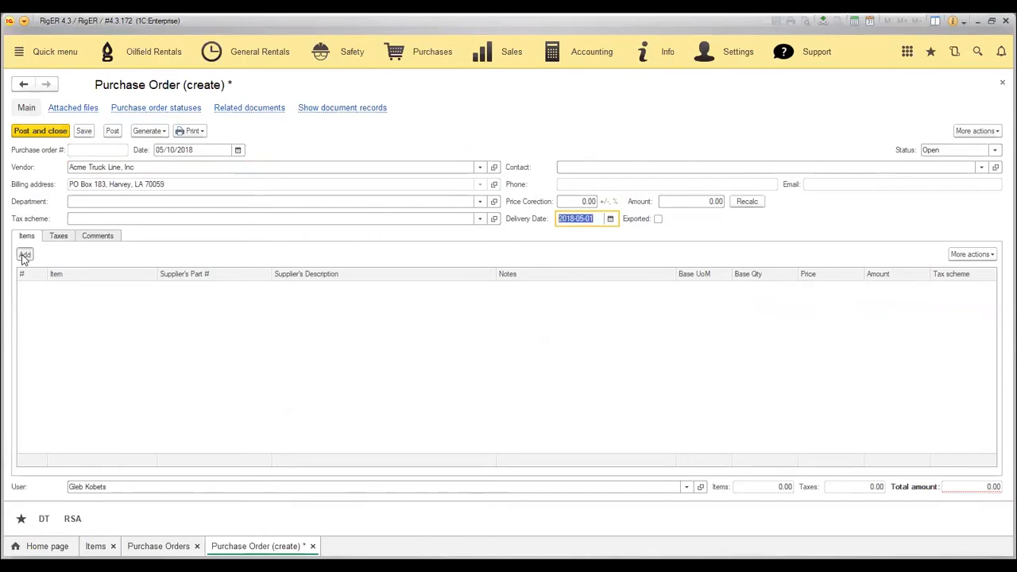
text(new)
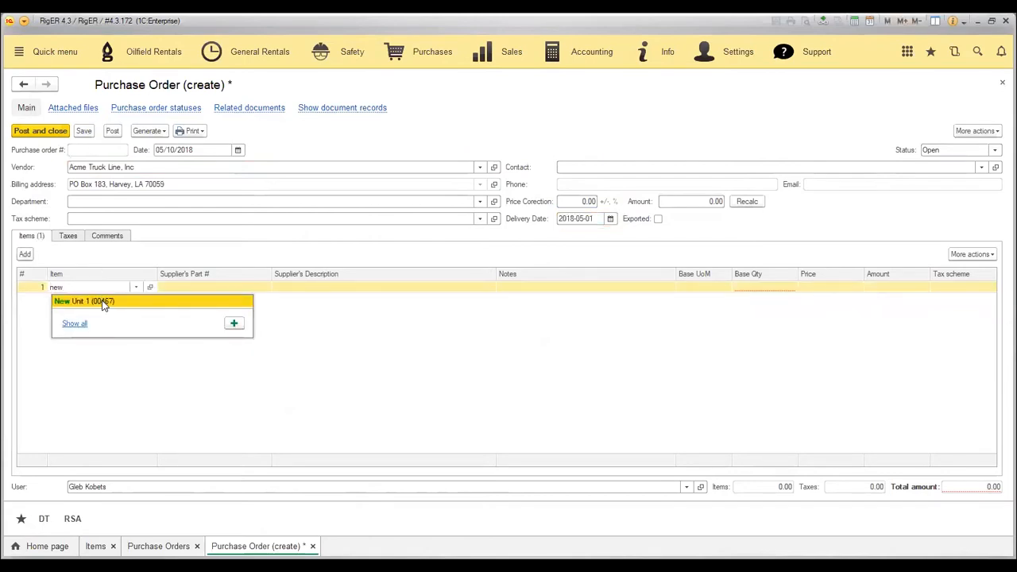
click(103, 303)
click(750, 293)
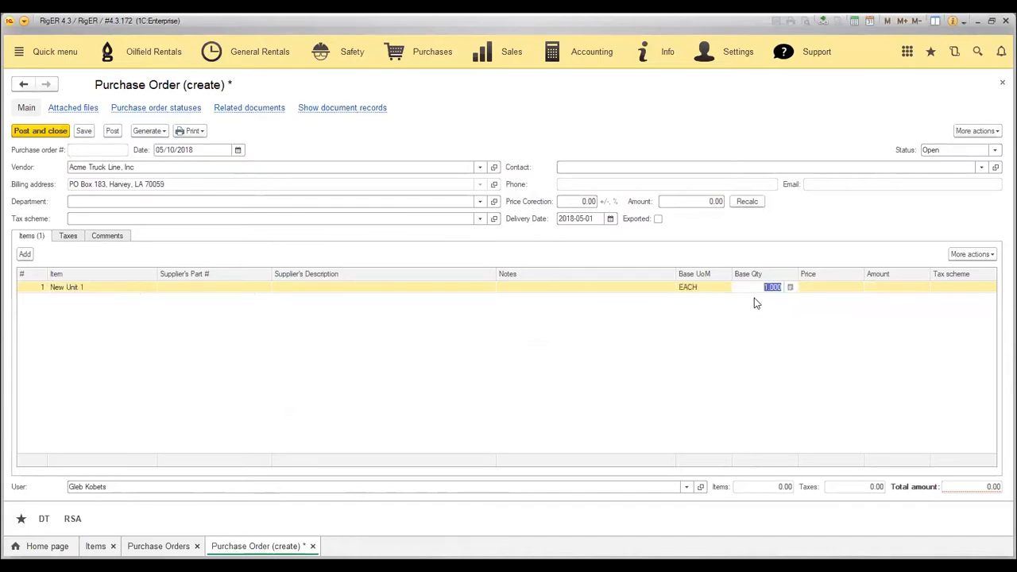
text(5)
key(Tab)
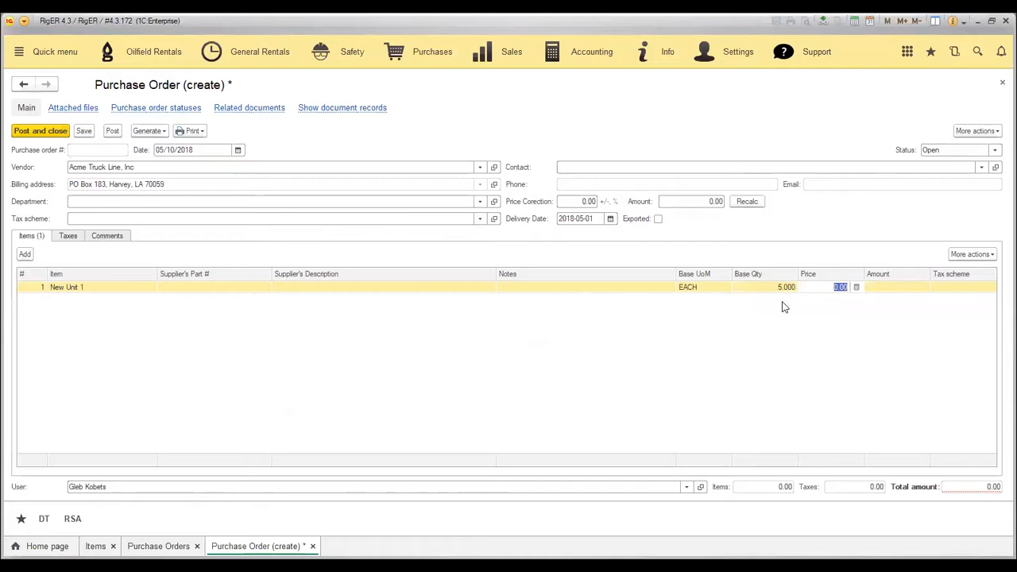
text(100)
key(Tab)
key(Return)
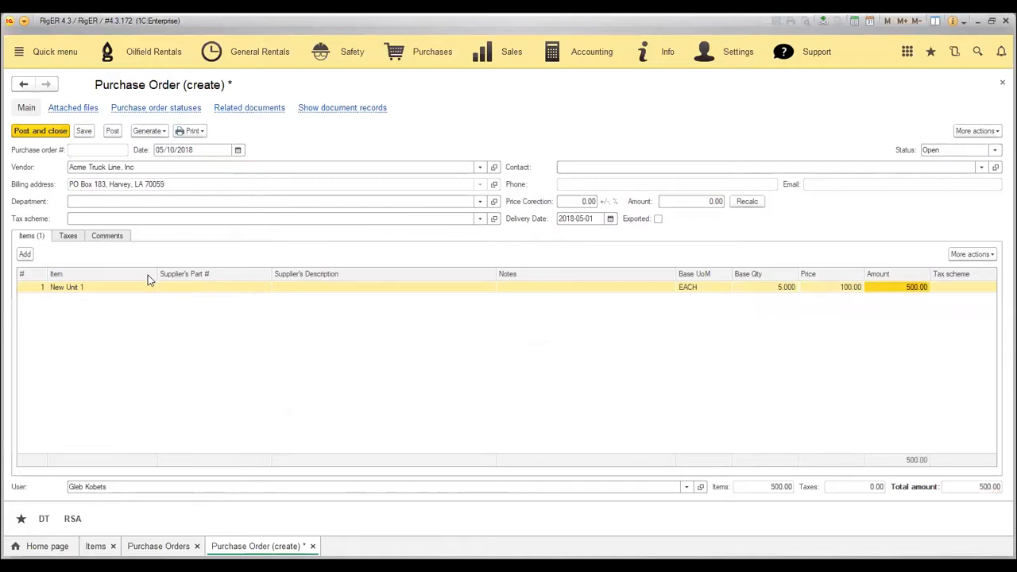
click(112, 132)
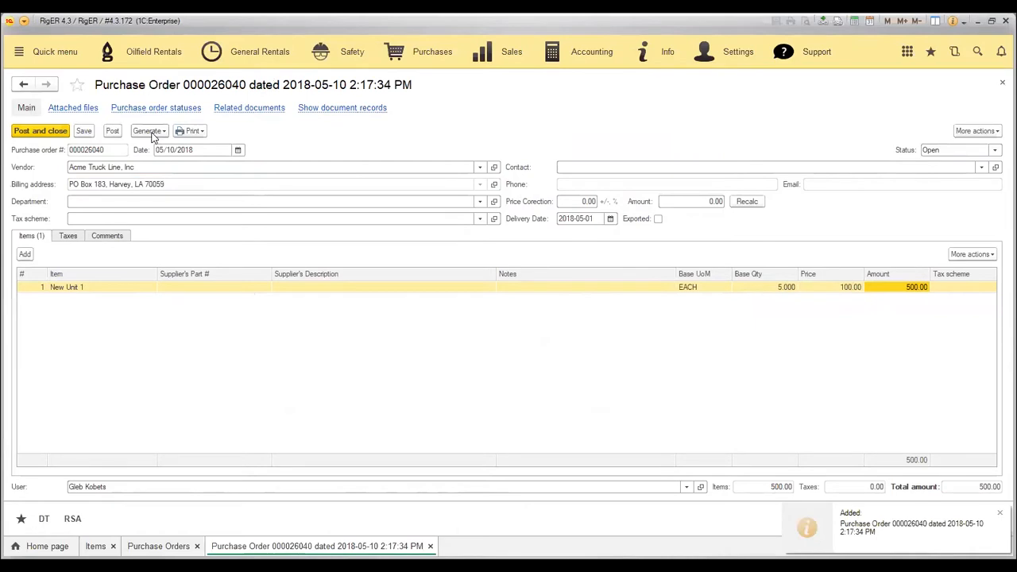
Step: Generate a purchase invoice from the posted purchase order and post the invoice
click(151, 133)
click(159, 151)
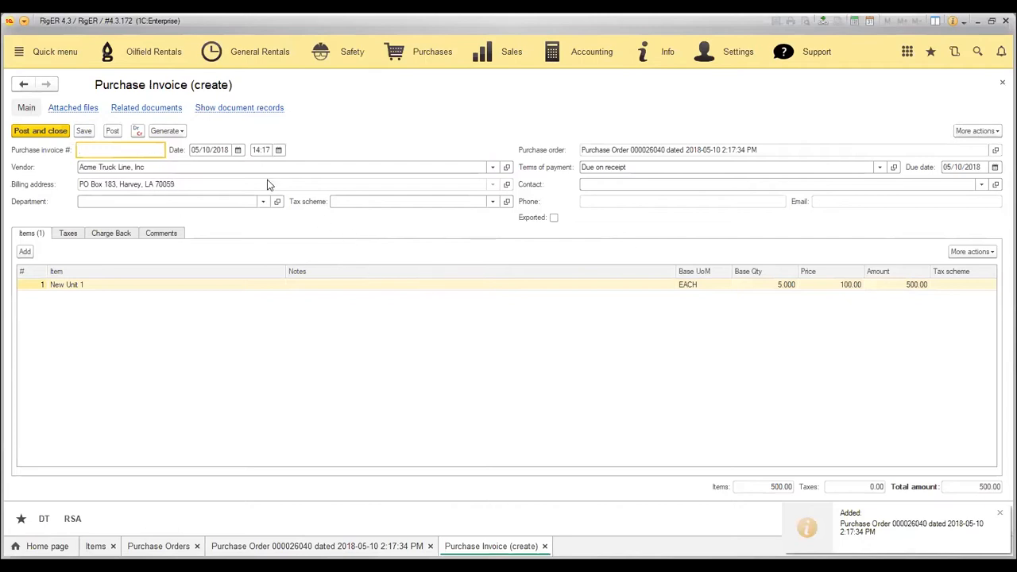
click(112, 129)
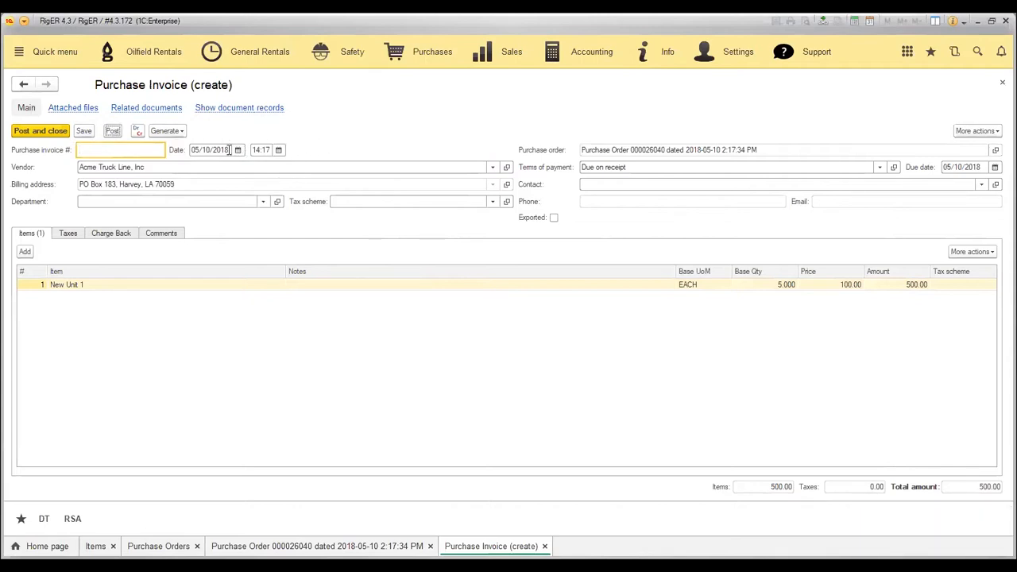
click(112, 132)
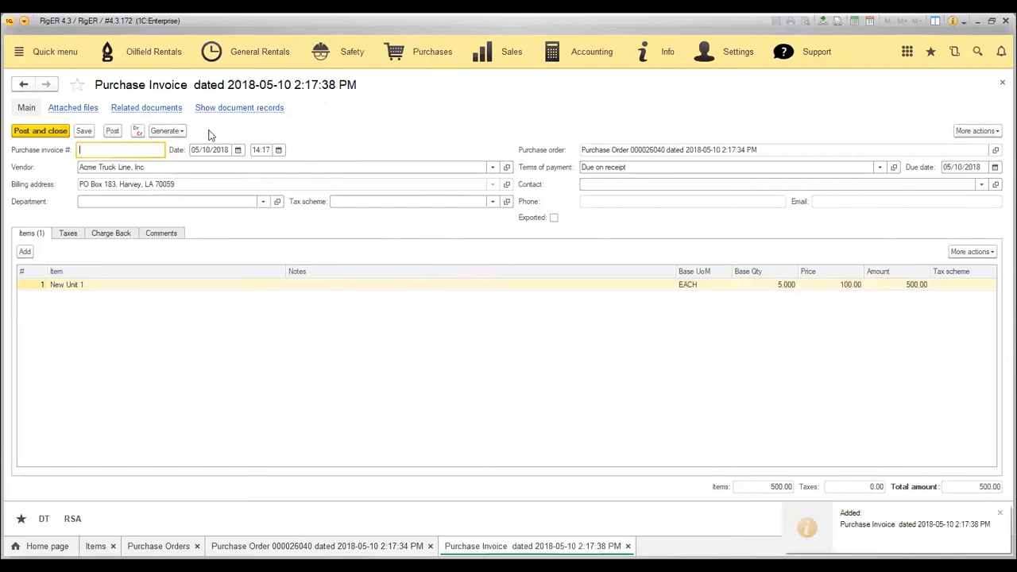
Step: Generate a bill of lading from the purchase invoice and open the unit numbers list for New Unit 1
click(177, 133)
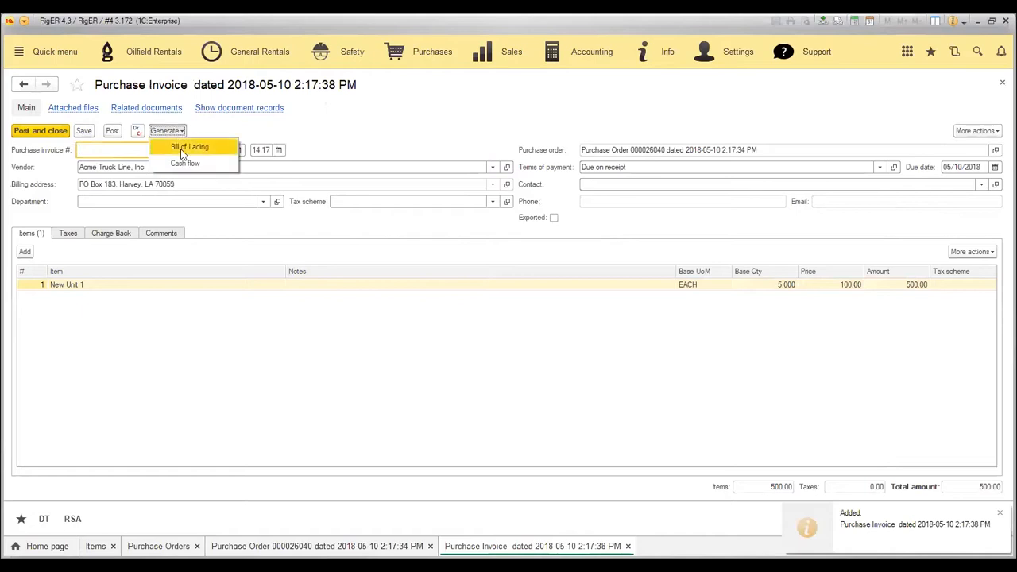
click(186, 147)
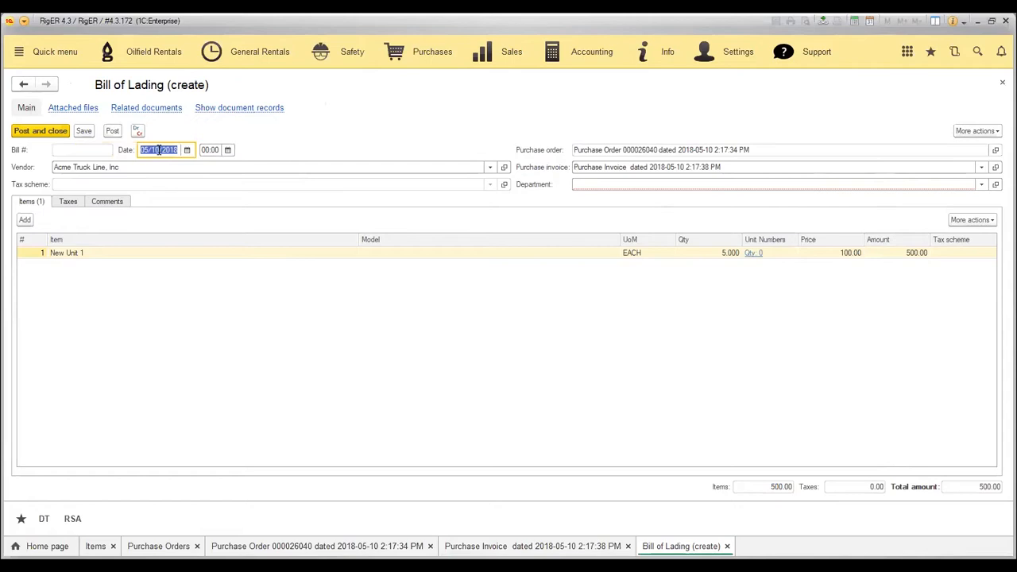
click(146, 255)
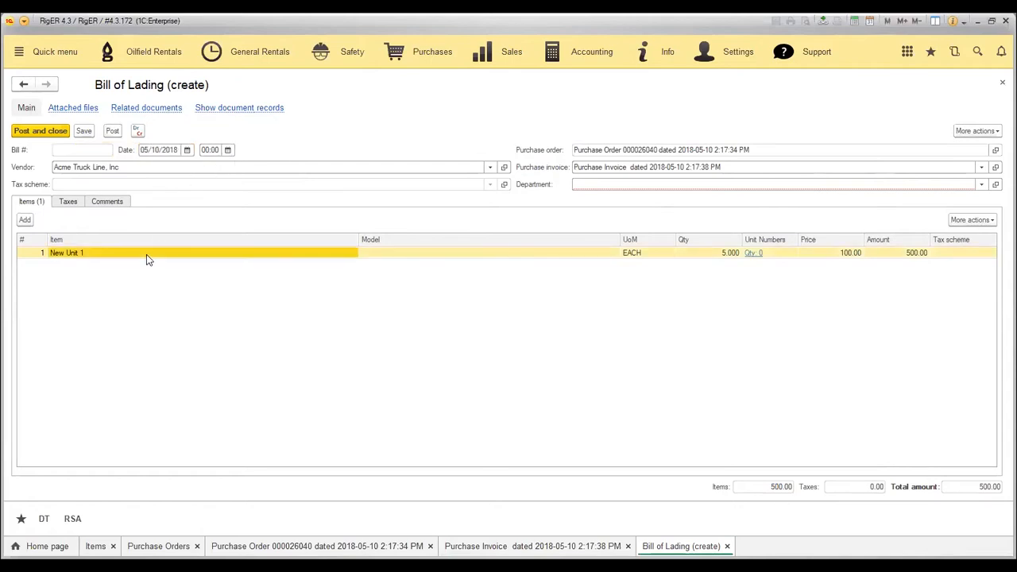
click(752, 256)
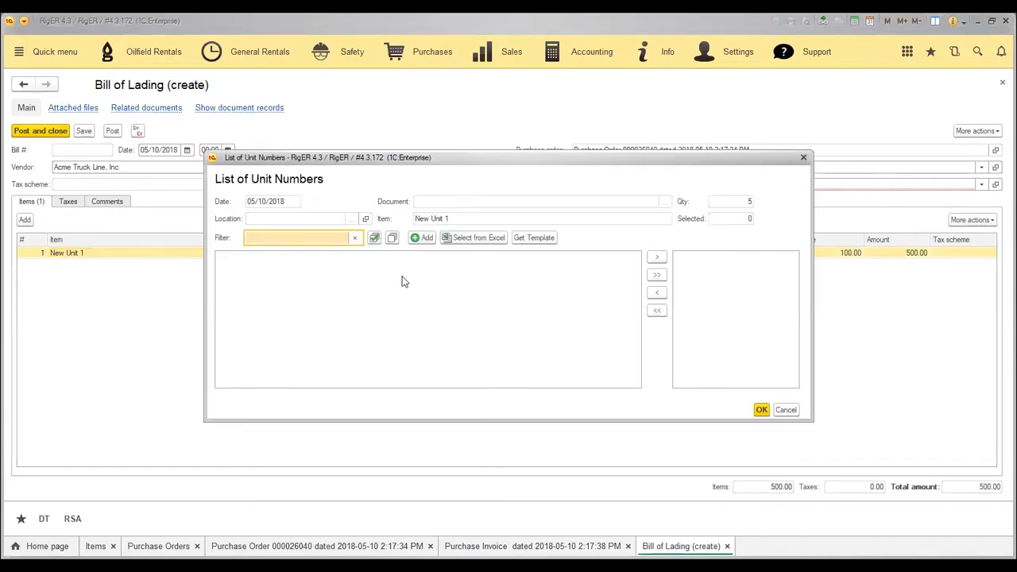
Step: Create and save unit numbers UN-0001, UN-0002 and UN-0003 for New Unit 1
click(422, 239)
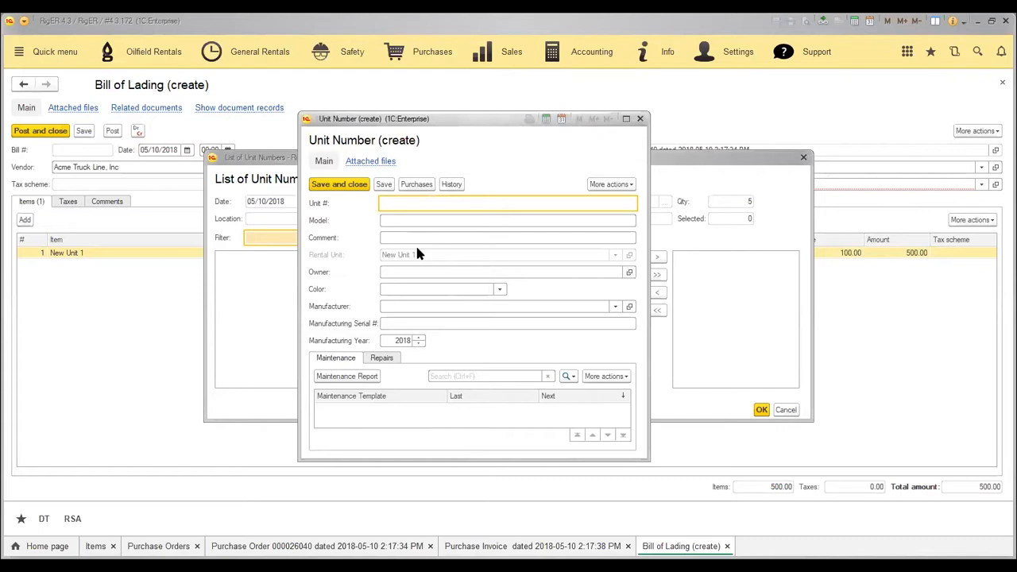
text(UN-0001)
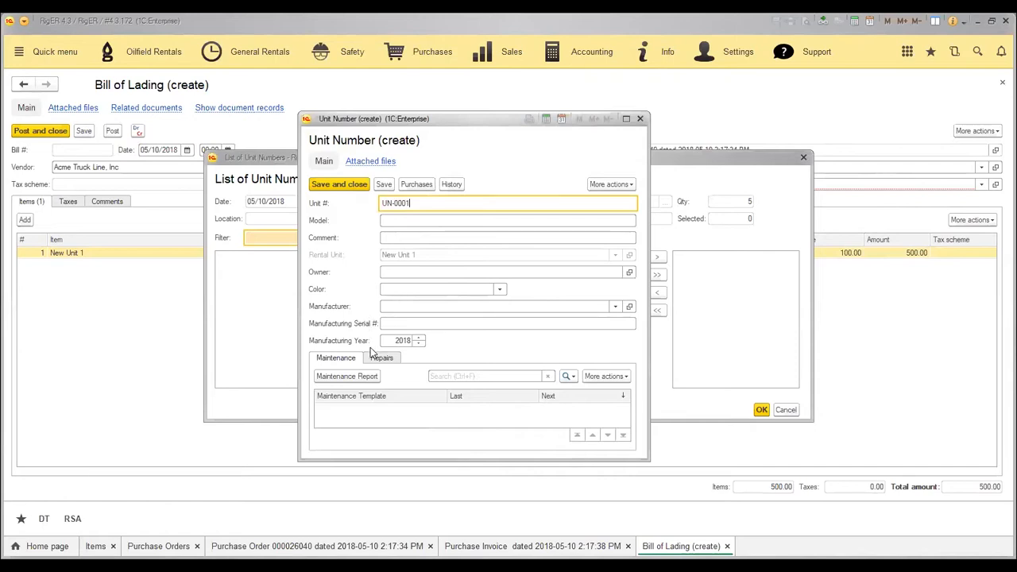
click(327, 185)
click(422, 237)
text(UN-0002)
click(328, 185)
text(UN-0003)
click(341, 187)
Step: Create unit numbers UN-0004 and UN-0005, and assign all five unit numbers to the New Unit 1 line
click(421, 237)
text(UN-0004)
click(339, 185)
click(421, 237)
text(UN-0005)
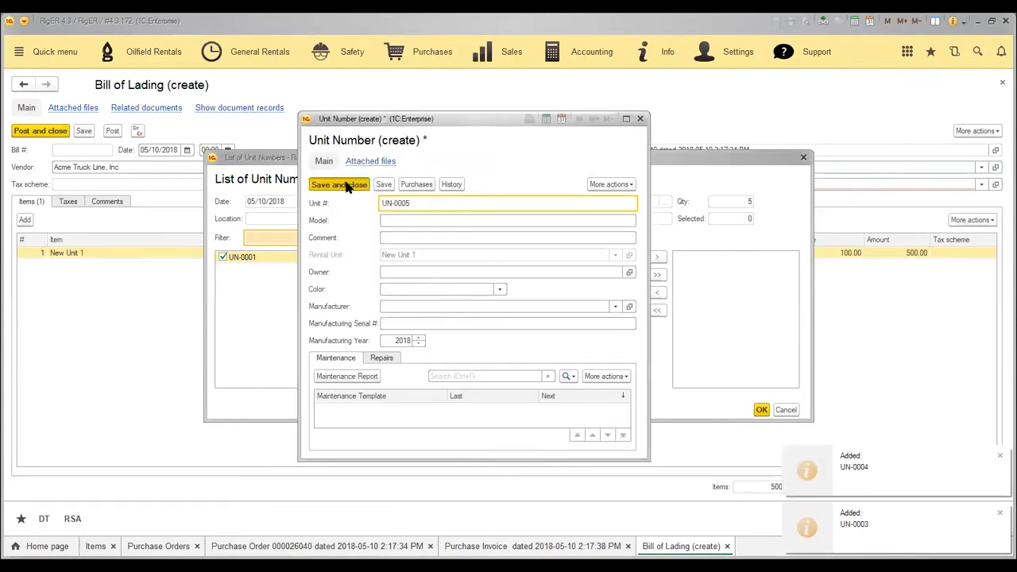
click(343, 184)
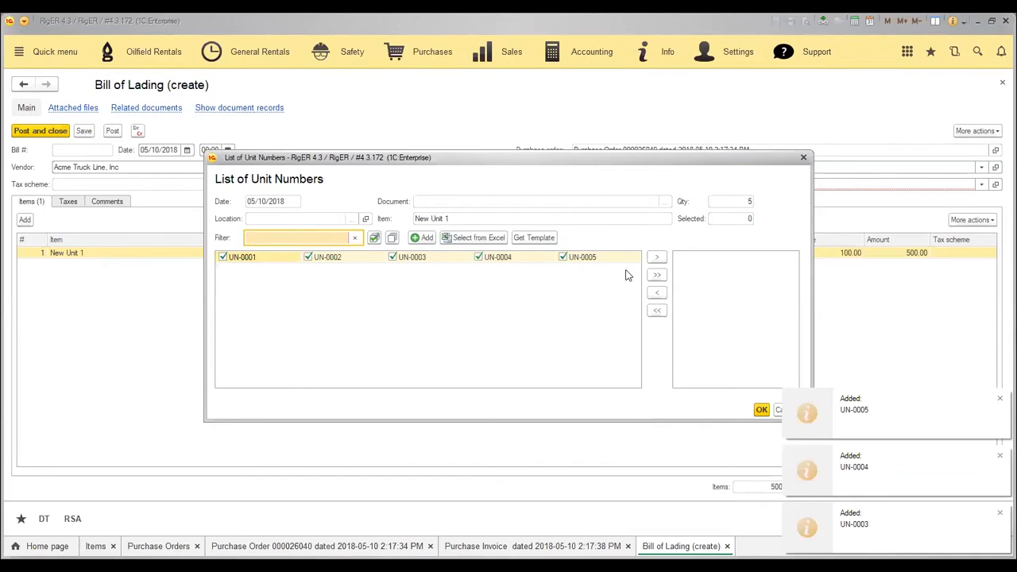
click(656, 274)
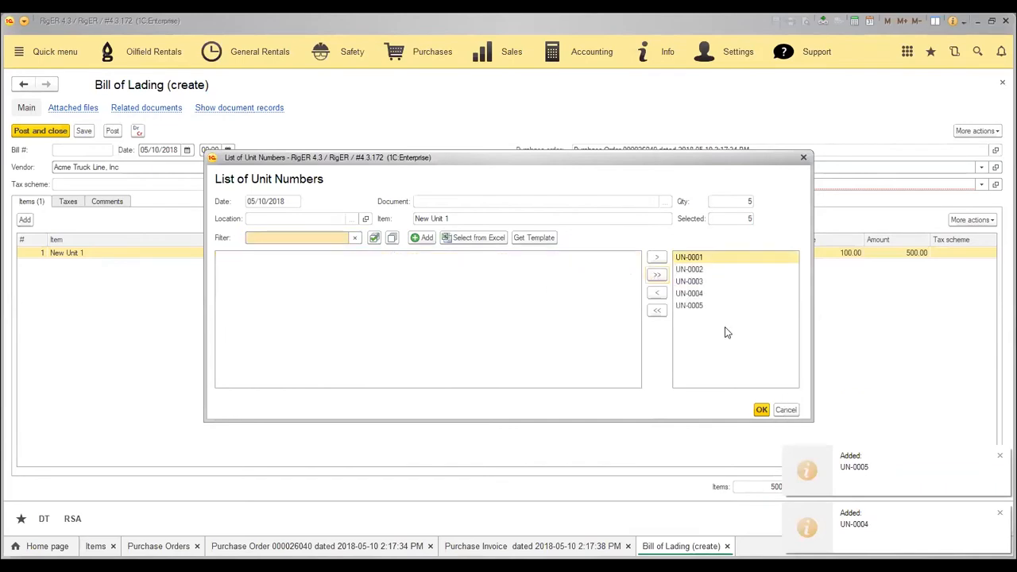
click(760, 410)
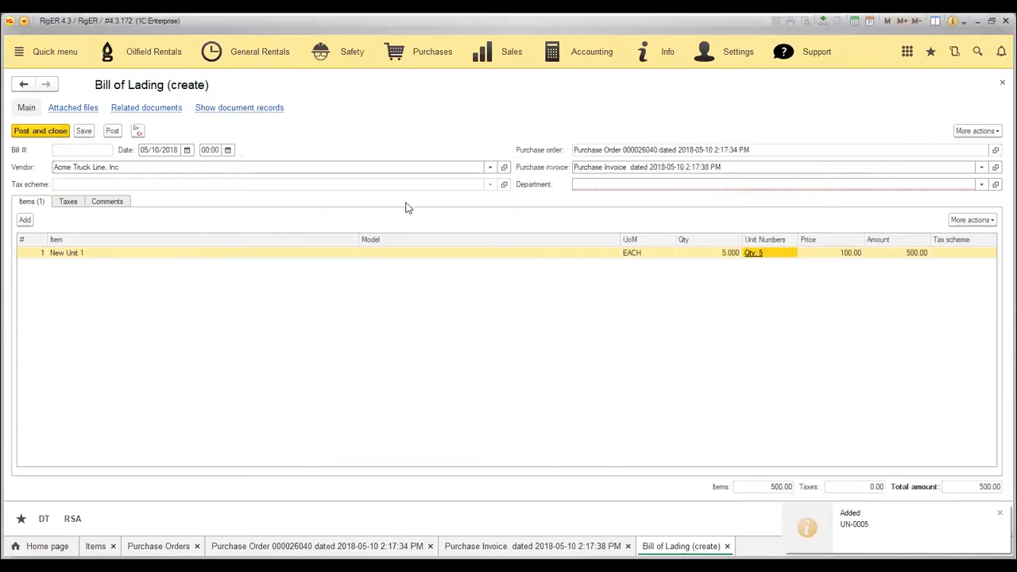
Step: Set the bill of lading's department to Red Deer Yard and post the document
click(582, 186)
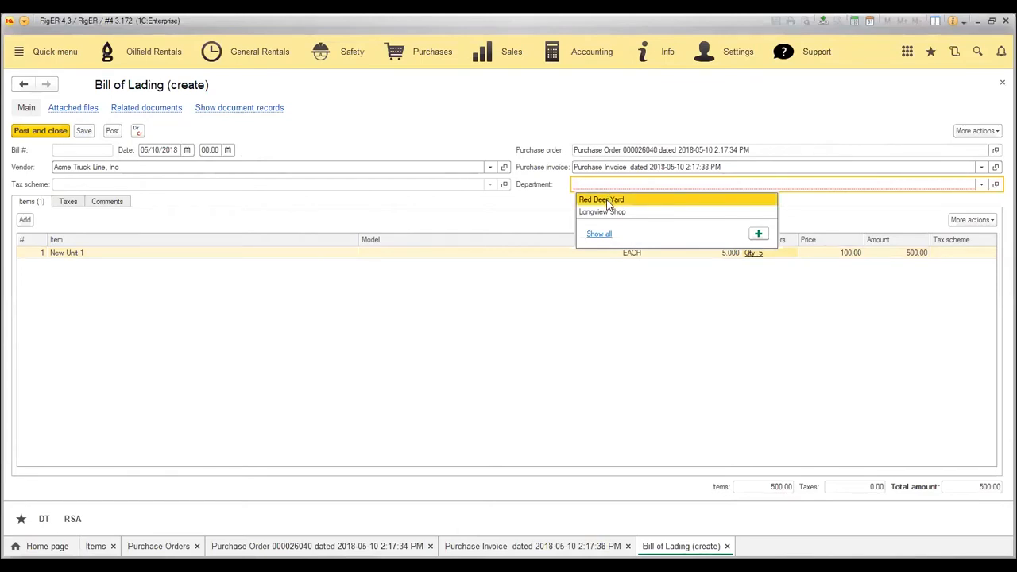
click(608, 201)
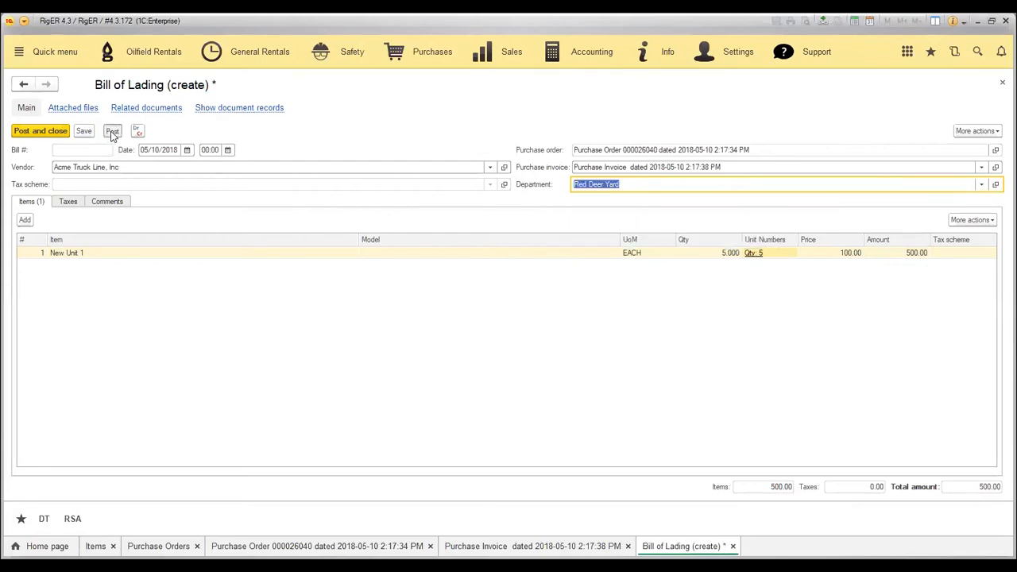
click(112, 131)
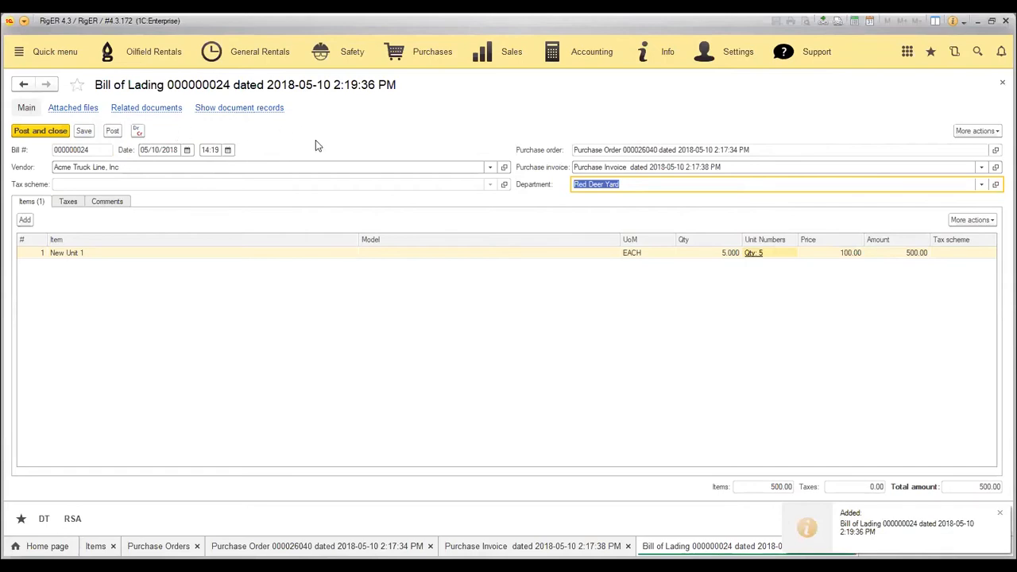
Step: Open the equipment overview on the home page, set its time to 12:00 and look for New Unit 1 among the rental units
click(46, 550)
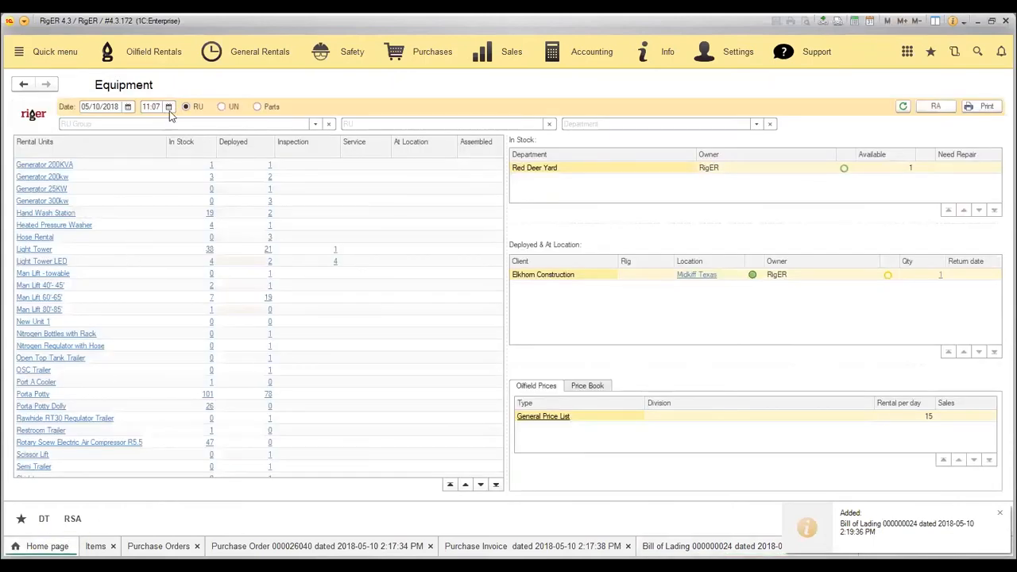
click(169, 106)
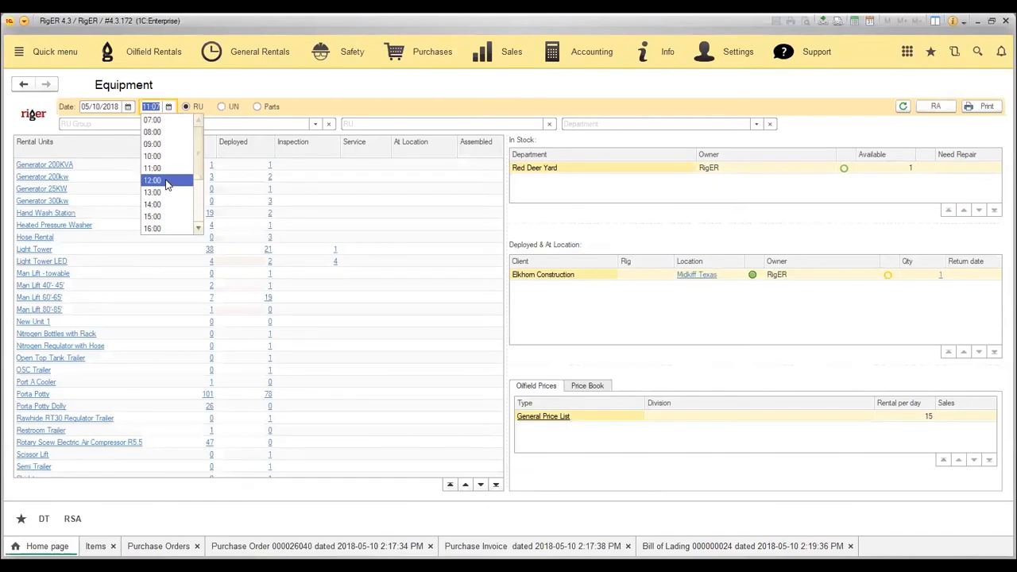
click(167, 181)
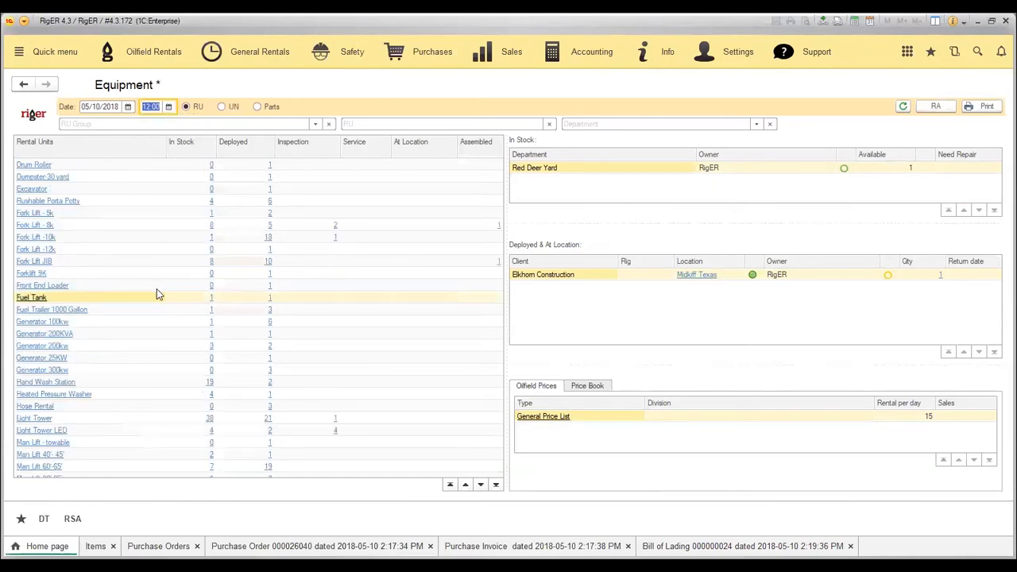
scroll(157, 296, down, 6)
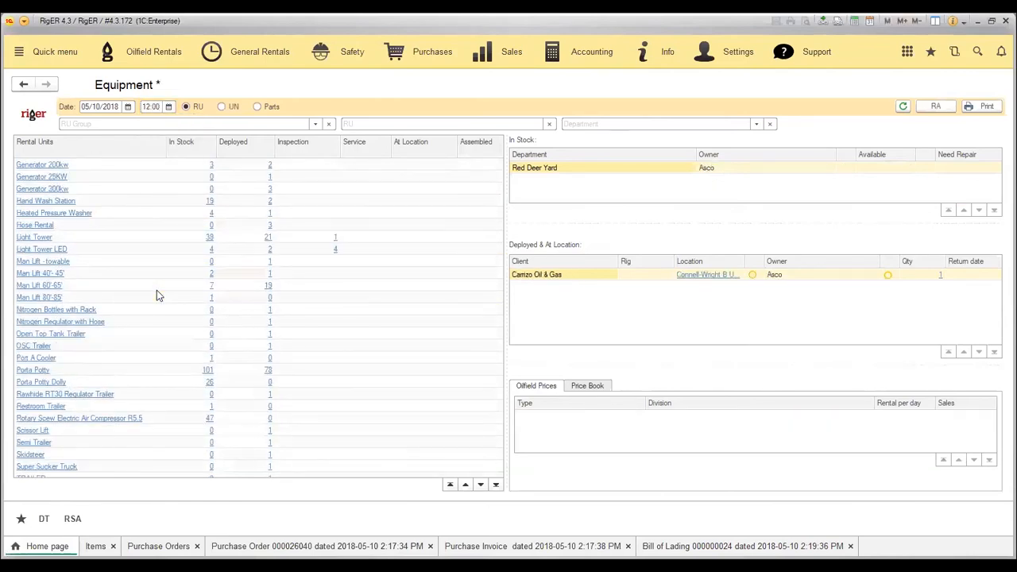
scroll(156, 296, down, 2)
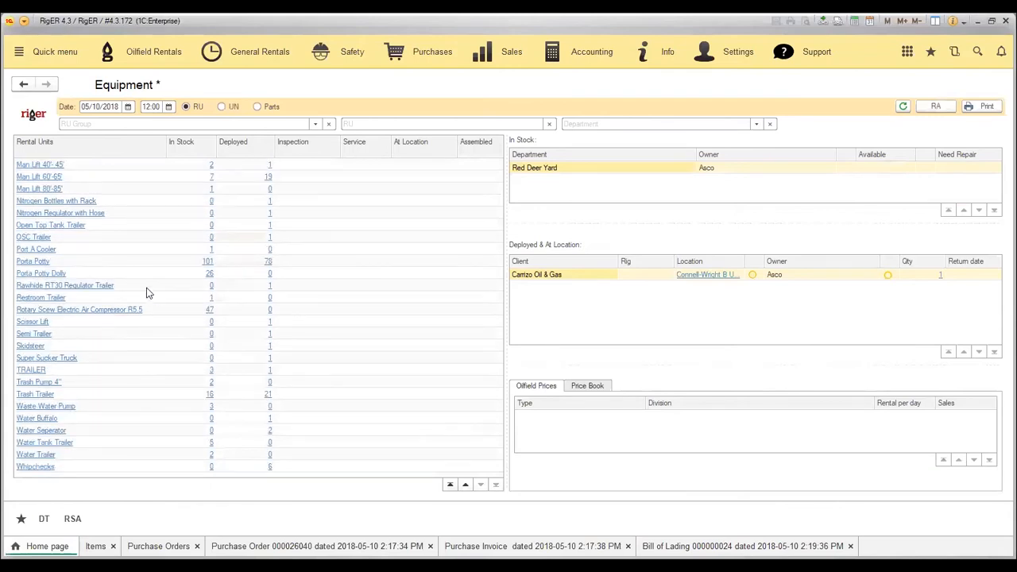
scroll(146, 292, up, 1)
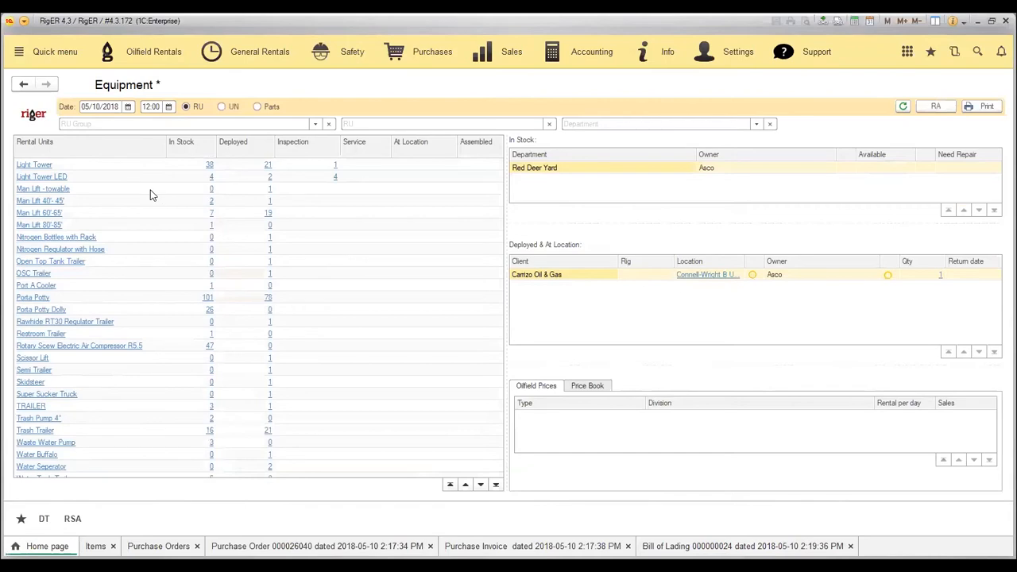
click(127, 237)
scroll(130, 270, up, 2)
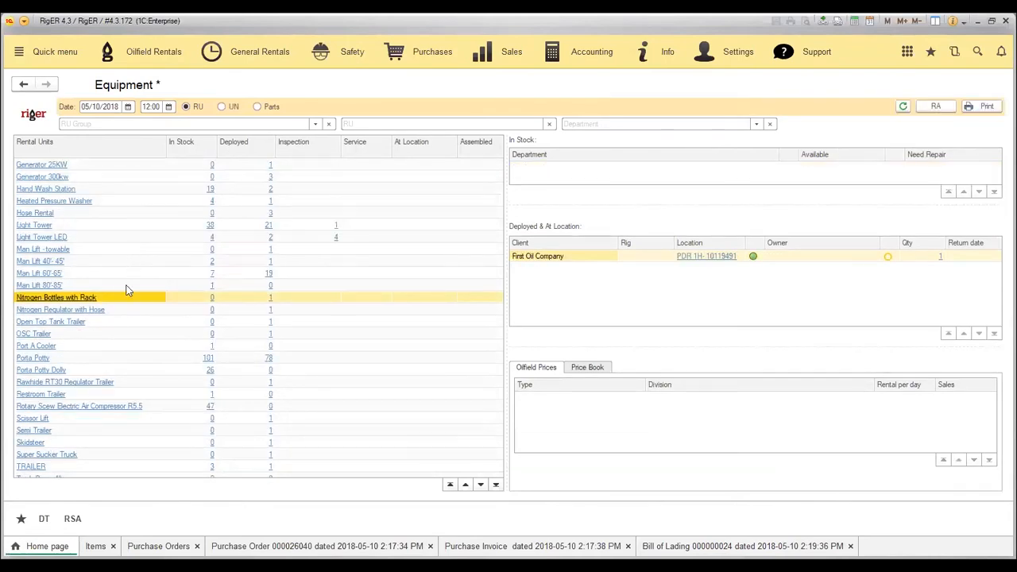
Step: Set the equipment overview's time to 13:00 and check New Unit 1's in-stock quantity and department availability
click(168, 108)
click(150, 330)
scroll(151, 332, down, 2)
scroll(150, 333, down, 2)
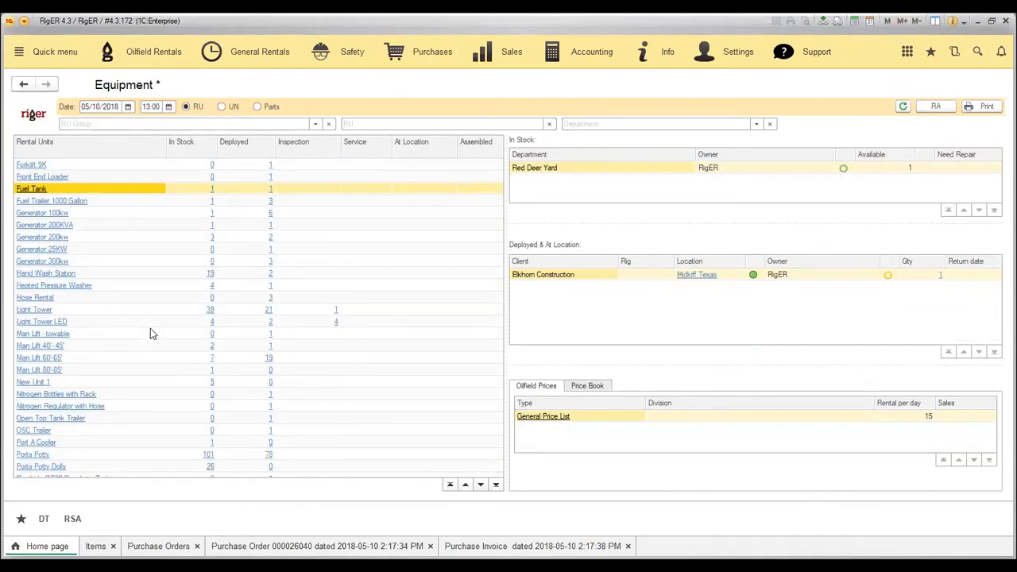
click(131, 385)
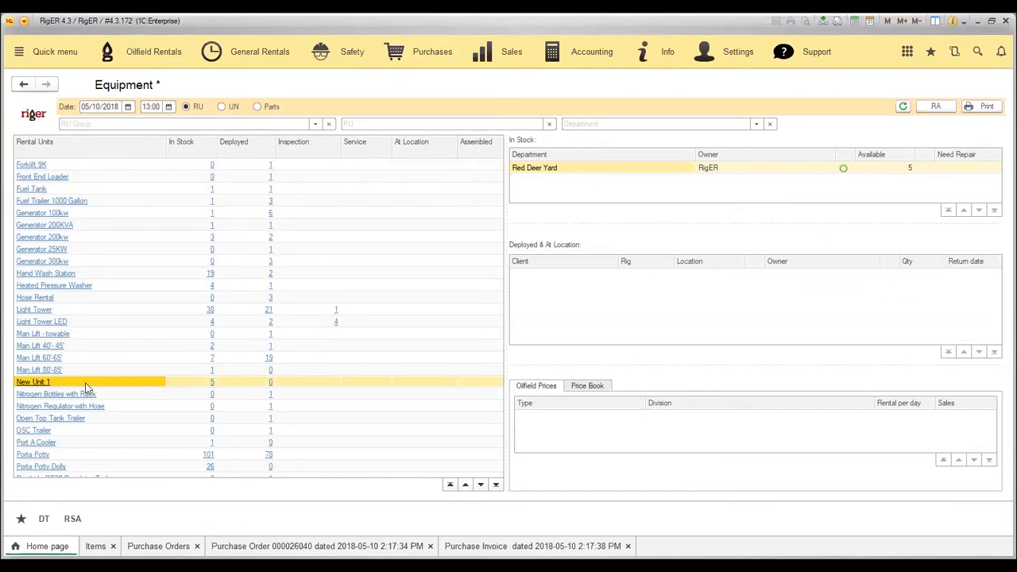
click(200, 386)
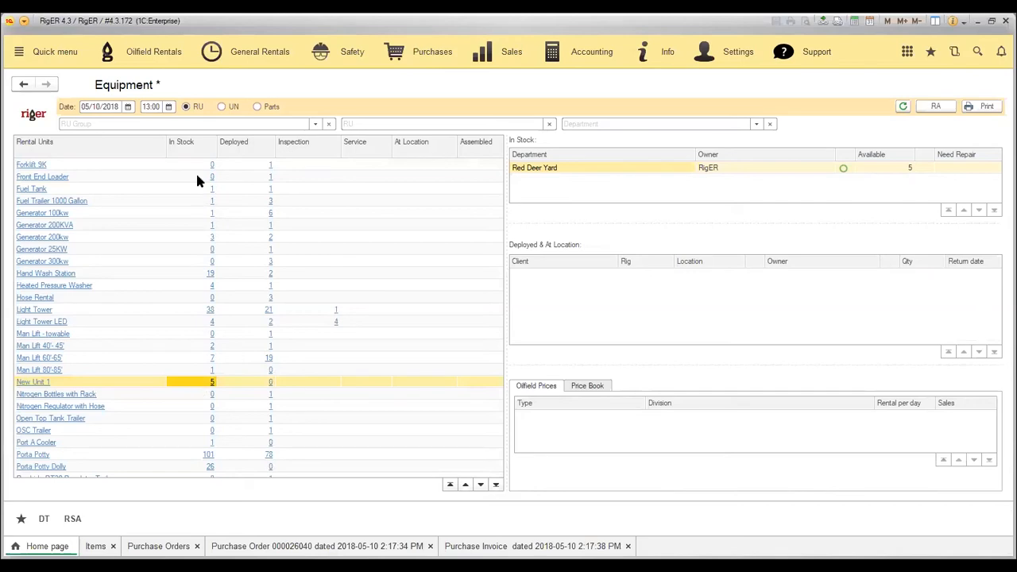
click(559, 169)
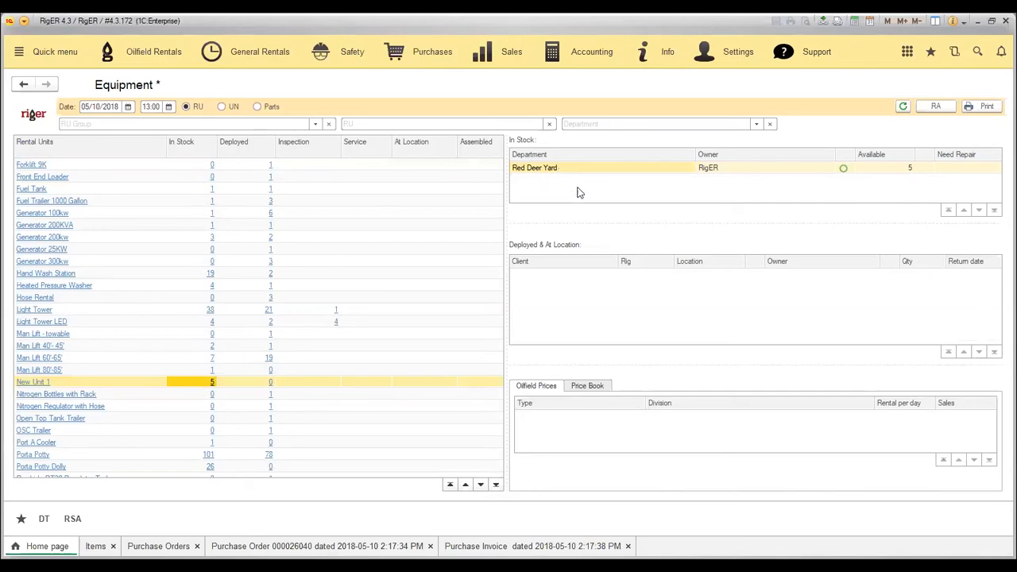